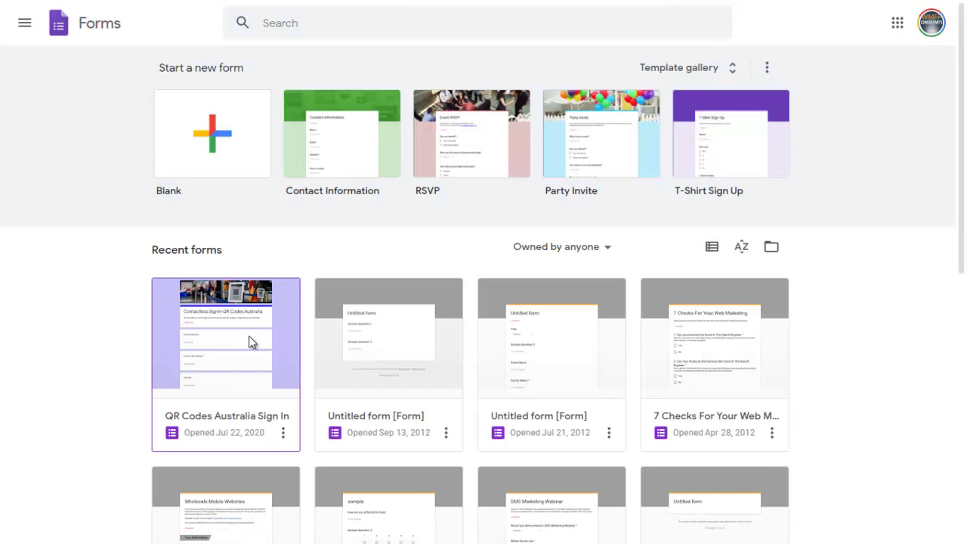
# - Open the QR Codes Australia Sign In form, review its questions, and view its 1 response
pyautogui.click(248, 335)
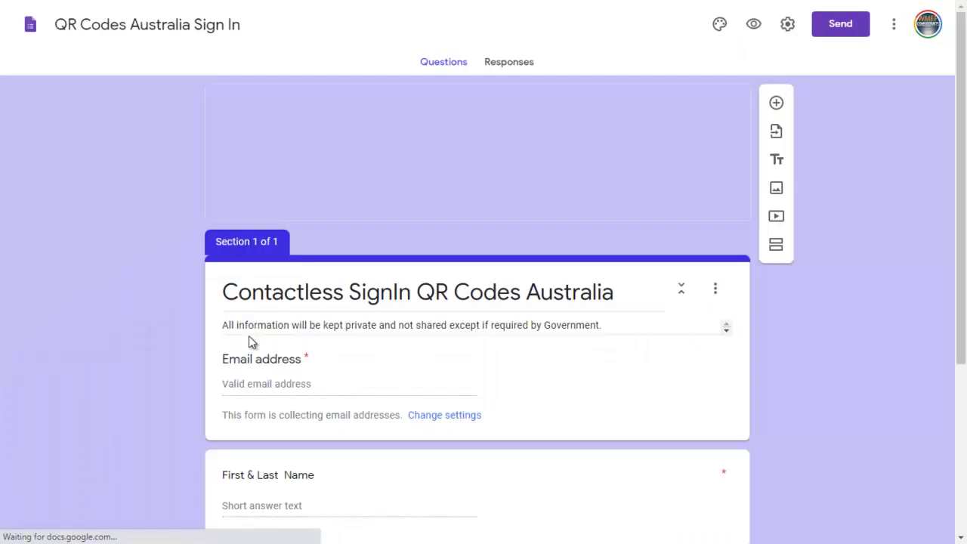
pyautogui.moveTo(962, 153); pyautogui.dragTo(929, 310)
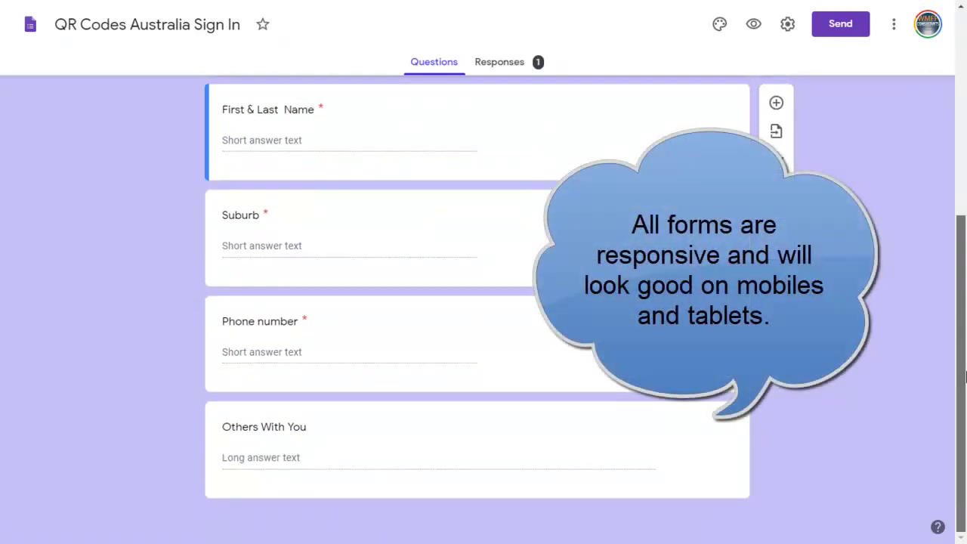
pyautogui.scroll(4, 665, 120)
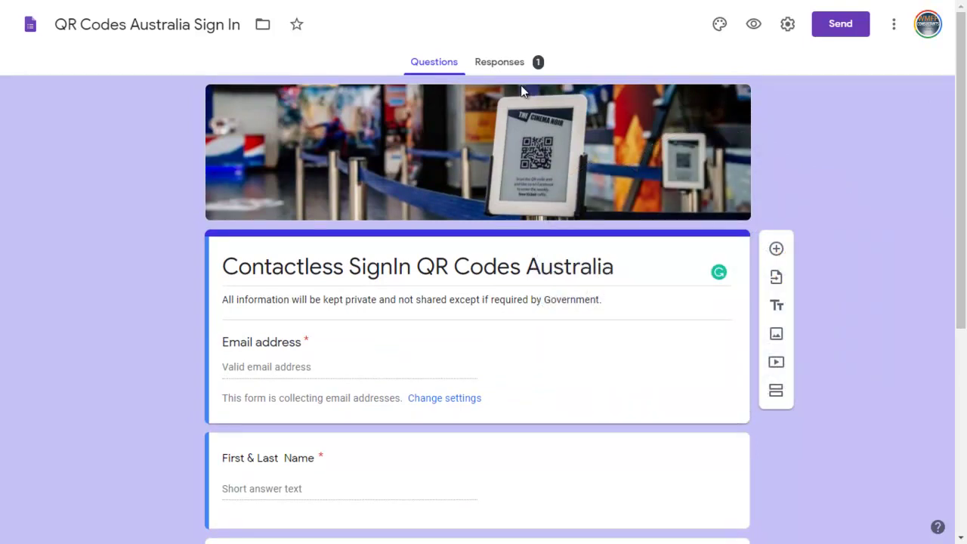
pyautogui.click(503, 64)
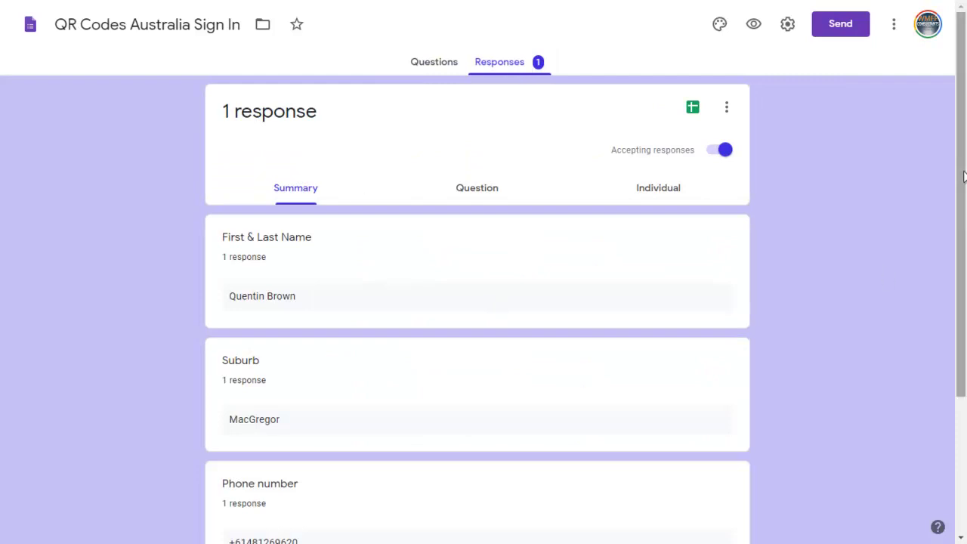
pyautogui.moveTo(956, 172); pyautogui.dragTo(963, 112)
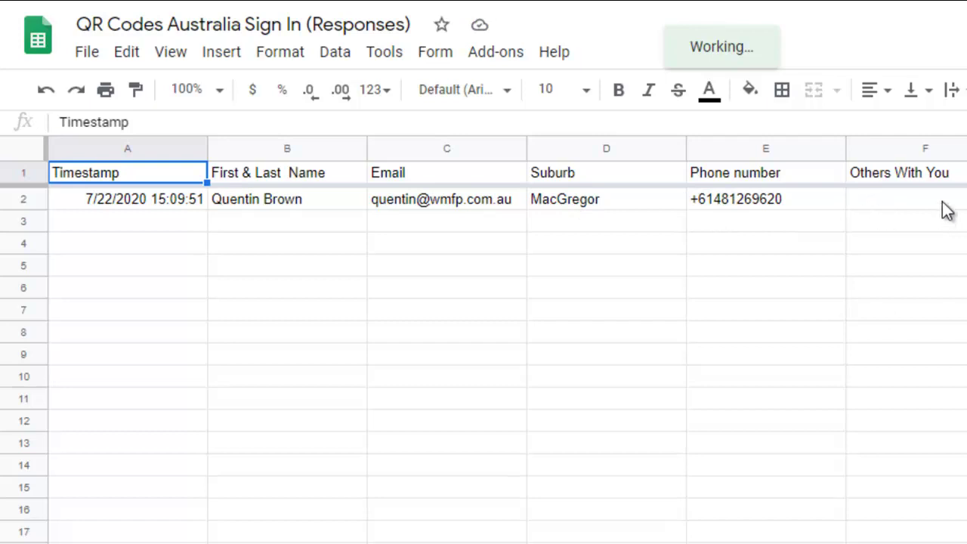
# - Leave the responses spreadsheet and return to the form's Questions editor
pyautogui.hotkey('ctrl', 'shift', 'Tab')
pyautogui.click(638, 100)
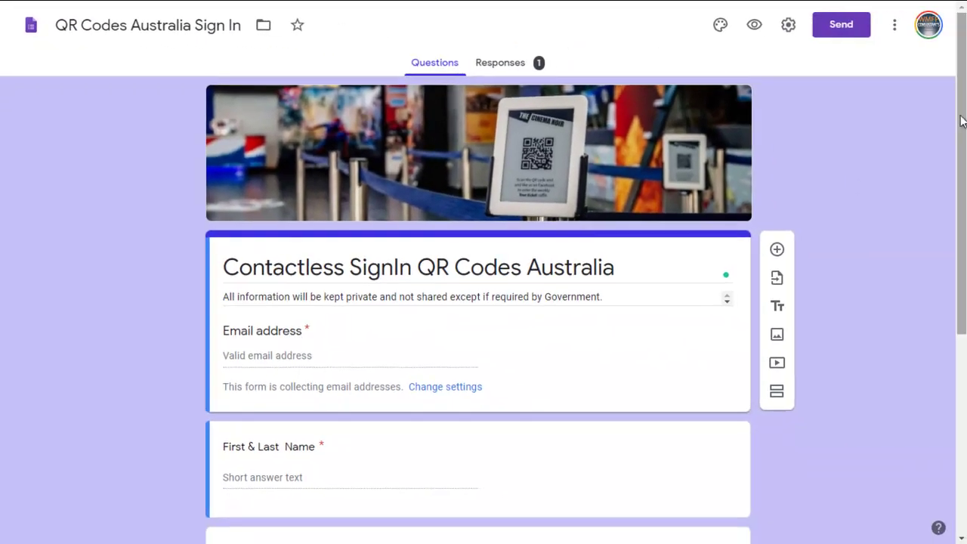
pyautogui.moveTo(962, 151); pyautogui.dragTo(965, 345)
pyautogui.scroll(5, 785, 230)
pyautogui.scroll(-3, 453, 344)
pyautogui.click(412, 317)
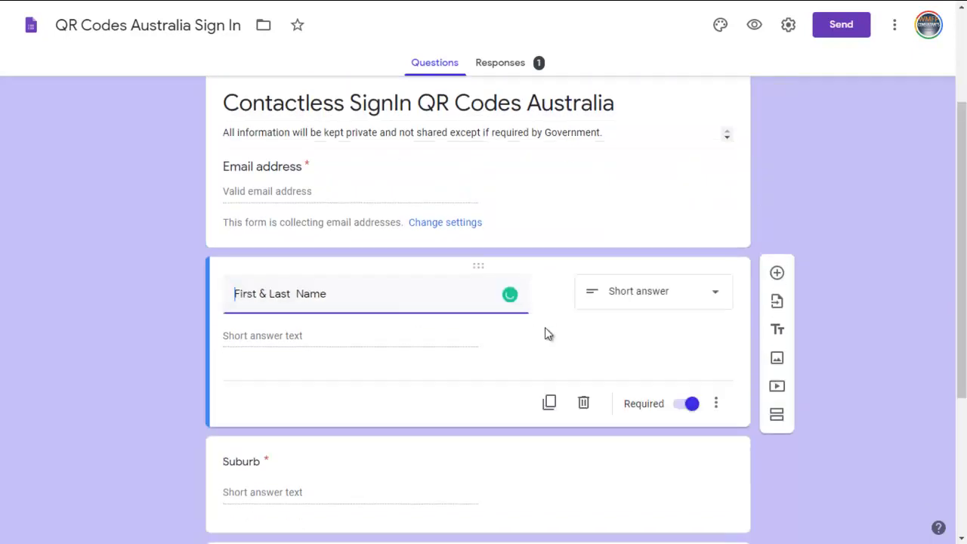
pyautogui.click(715, 296)
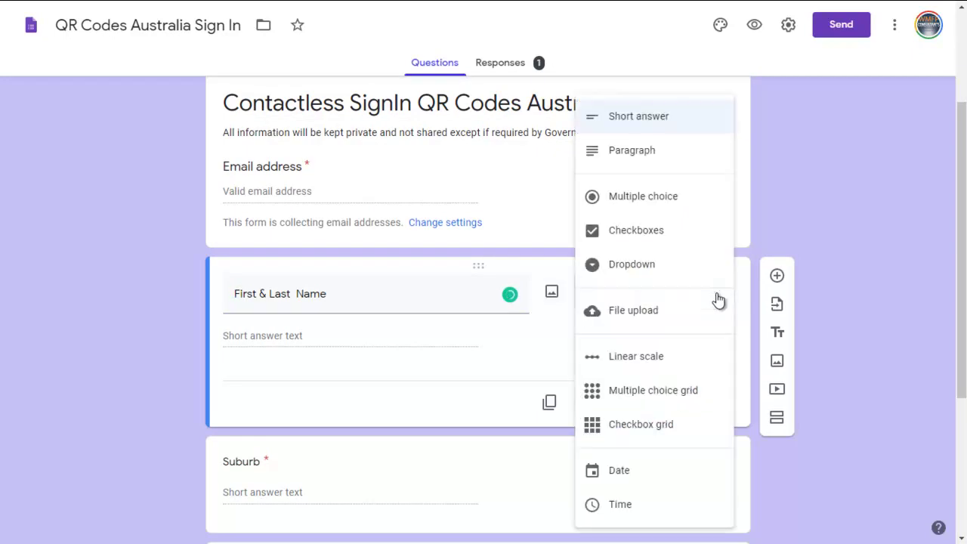
pyautogui.click(861, 332)
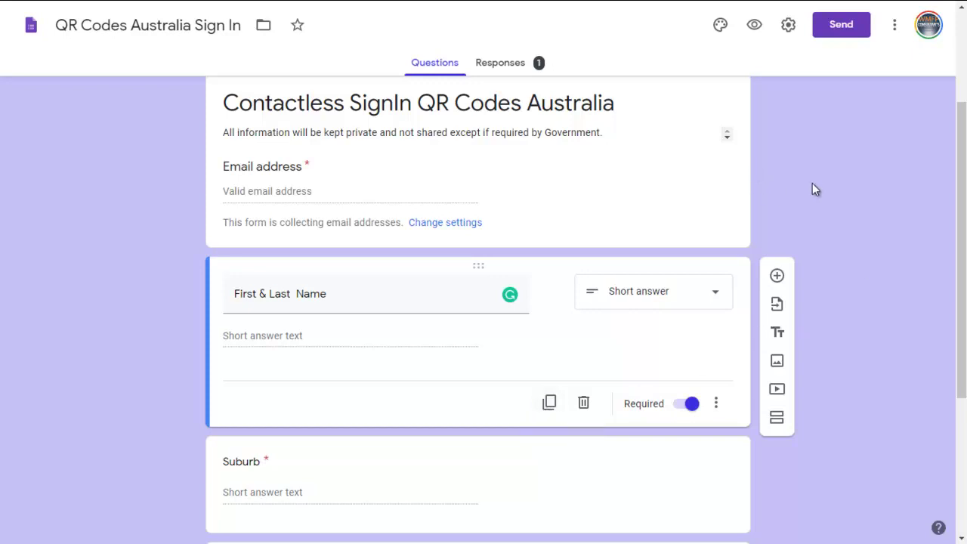
# - From Forms Home, create a new form from the Contact Information template
pyautogui.click(30, 28)
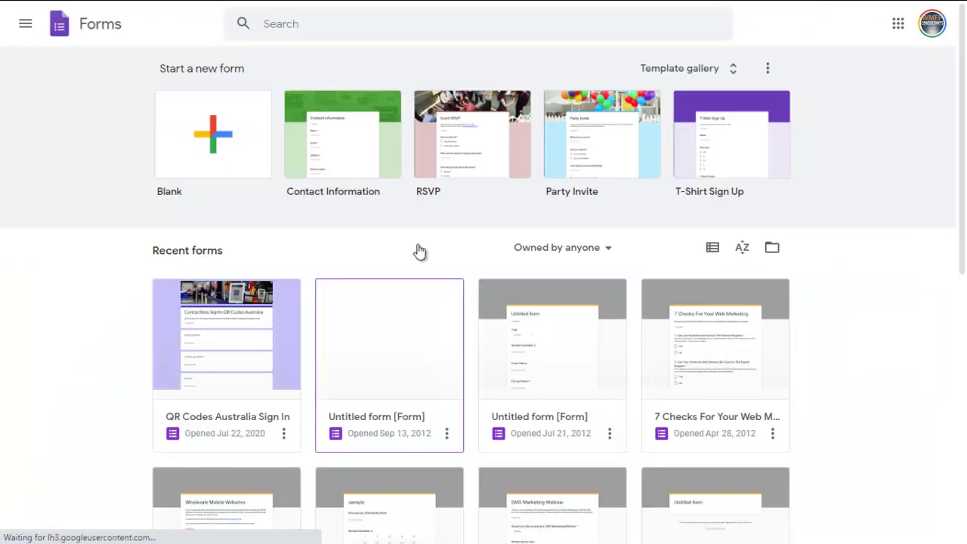
pyautogui.click(355, 147)
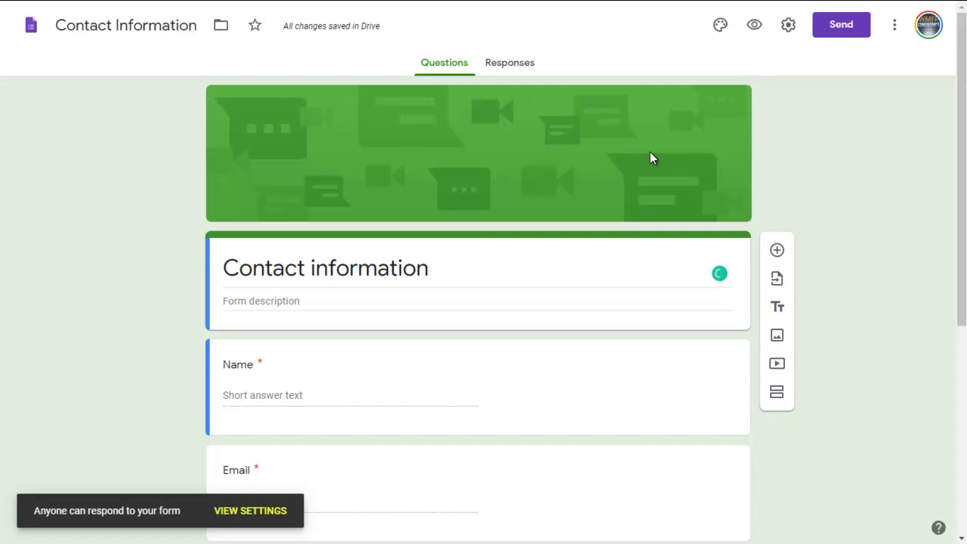
# - Uncheck Limit to 1 response in settings, after reviewing the Presentation and Quizzes options
pyautogui.click(788, 24)
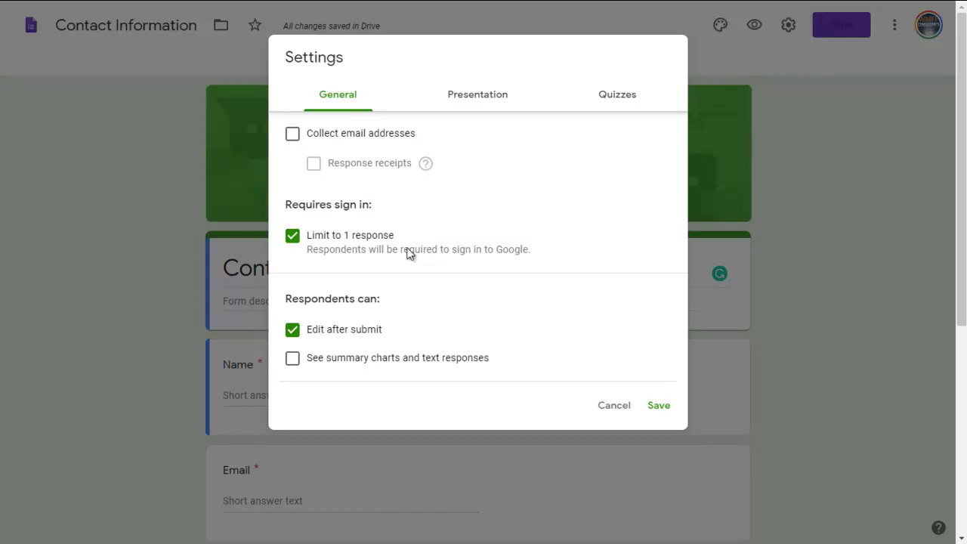
pyautogui.click(292, 237)
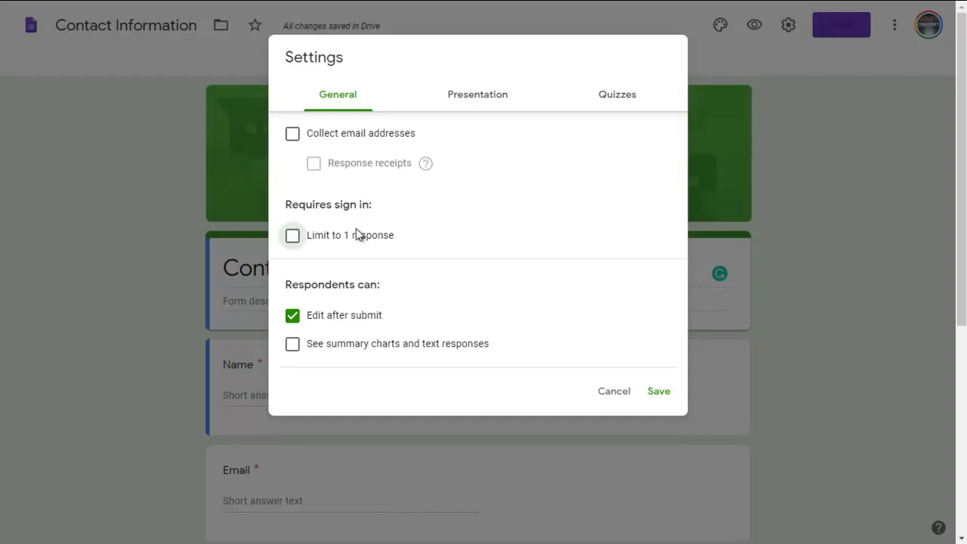
pyautogui.click(472, 95)
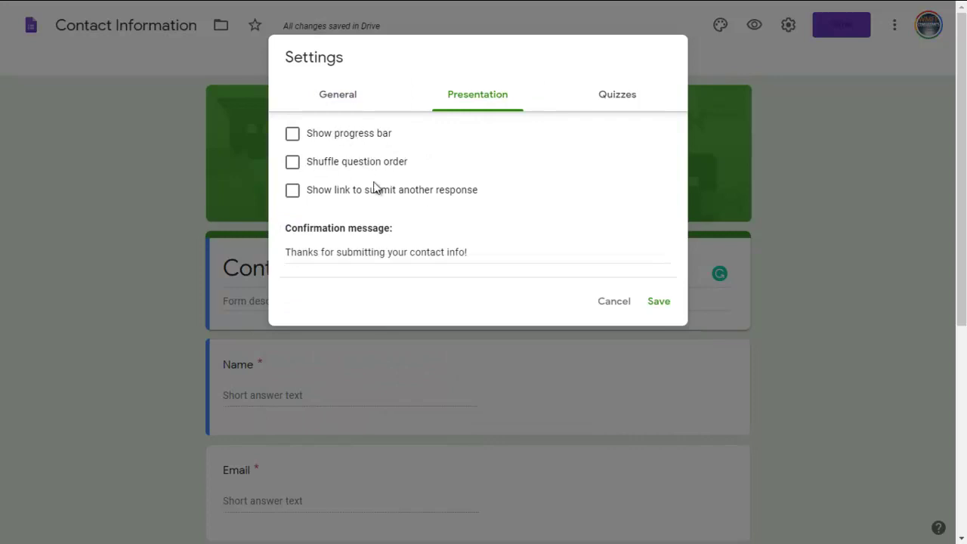
pyautogui.click(616, 96)
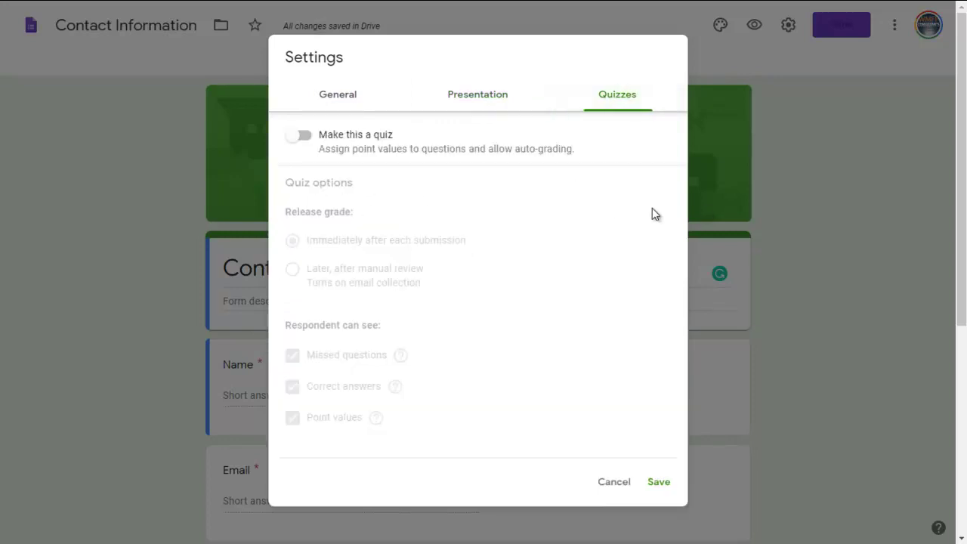
pyautogui.click(619, 485)
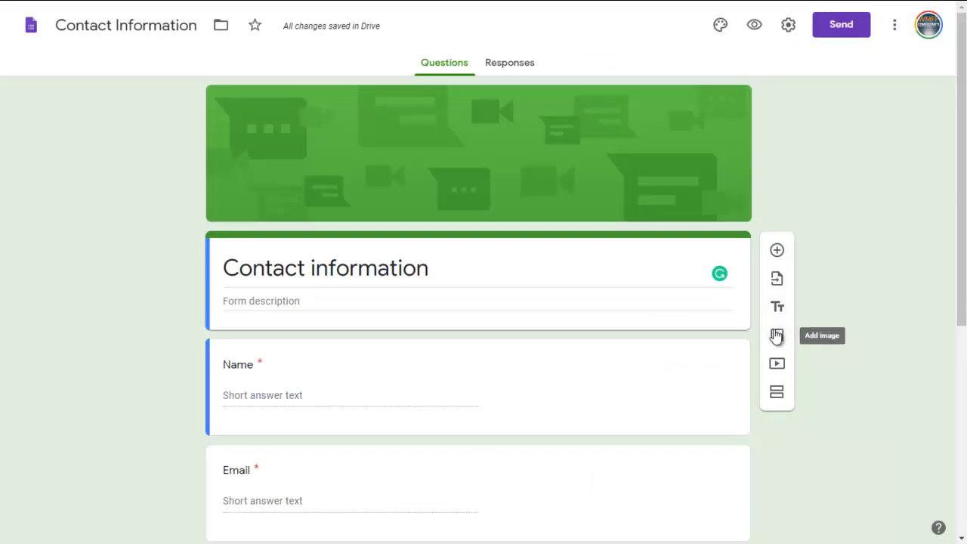
# - Add a second section and set the first Work and School image as the header
pyautogui.click(777, 391)
pyautogui.click(719, 26)
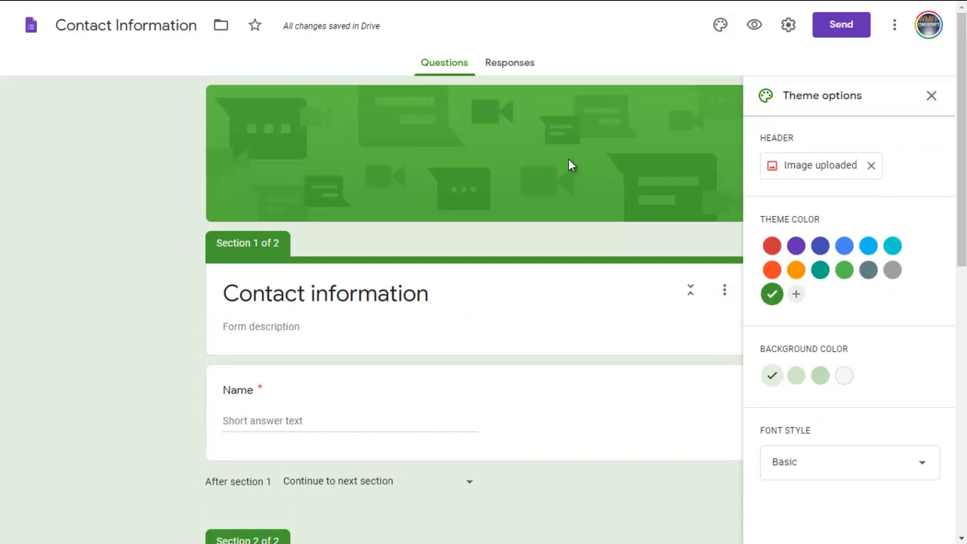
pyautogui.click(815, 169)
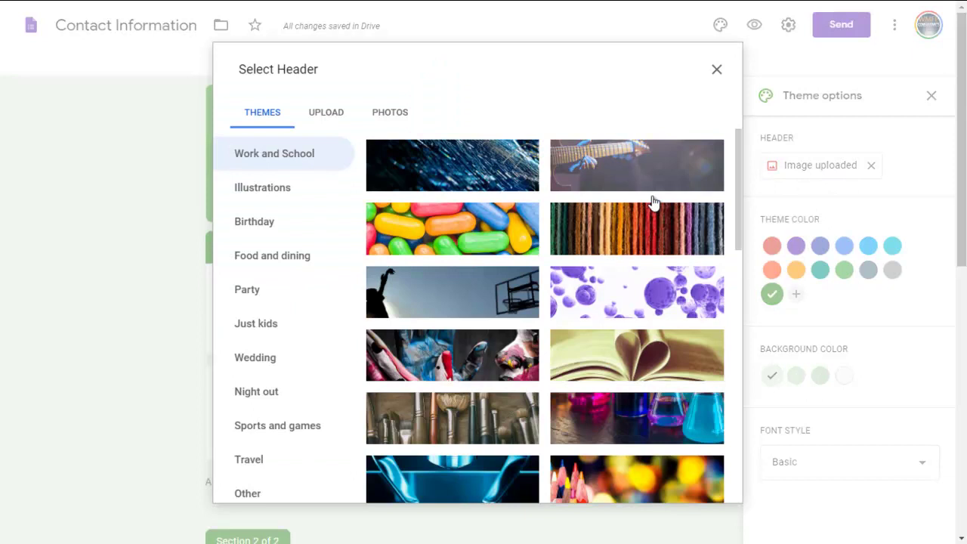
pyautogui.click(477, 164)
pyautogui.click(705, 486)
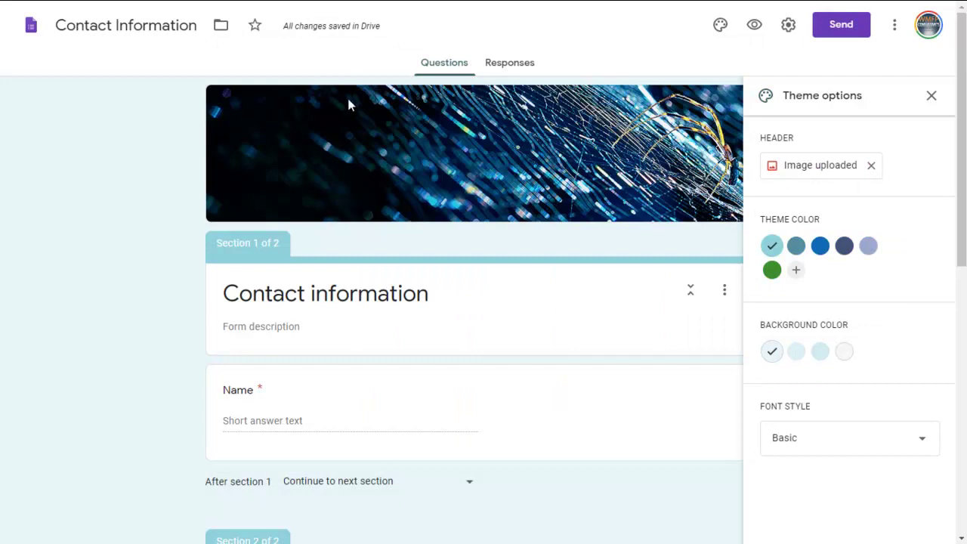
# - Set the theme colour to blue and the form background to light blue
pyautogui.click(796, 246)
pyautogui.click(821, 246)
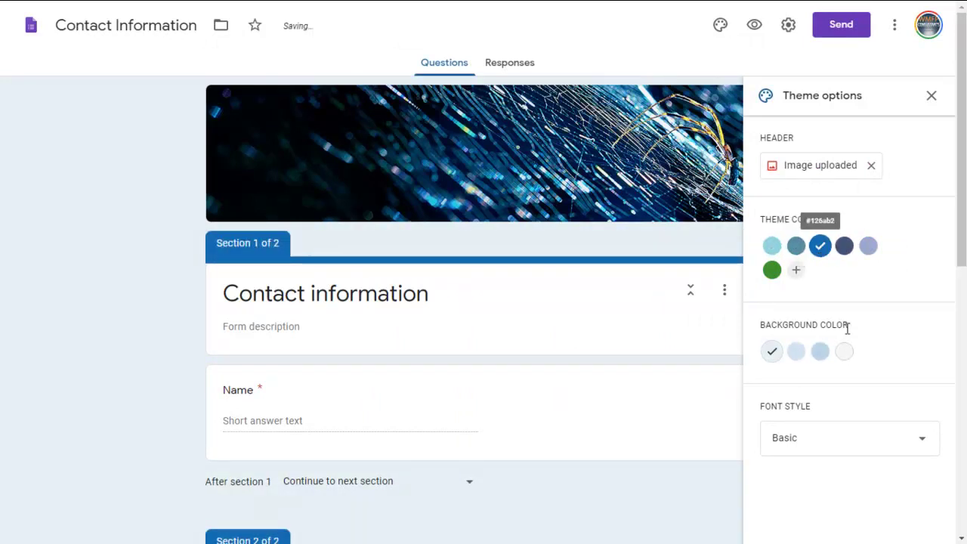
pyautogui.scroll(-2, 846, 328)
pyautogui.click(822, 352)
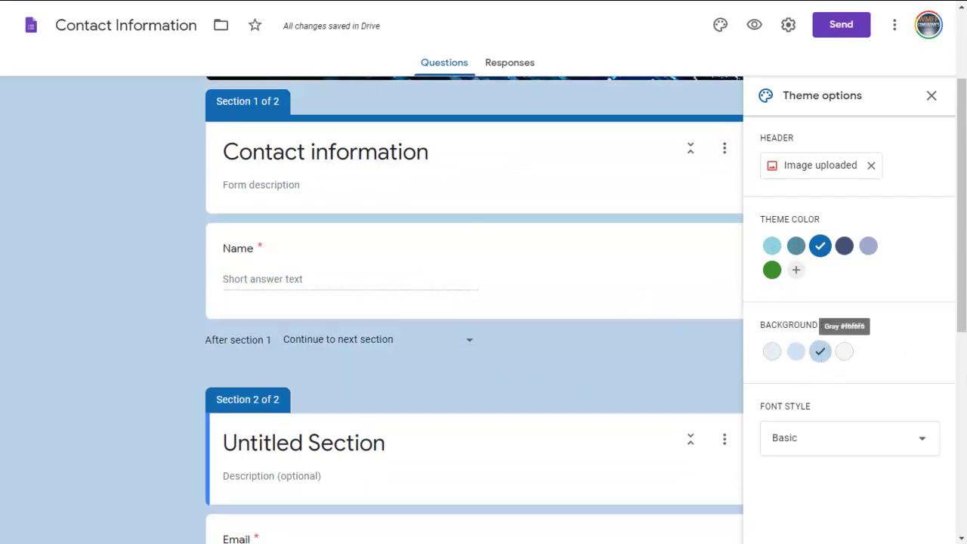
pyautogui.moveTo(962, 247); pyautogui.dragTo(961, 170)
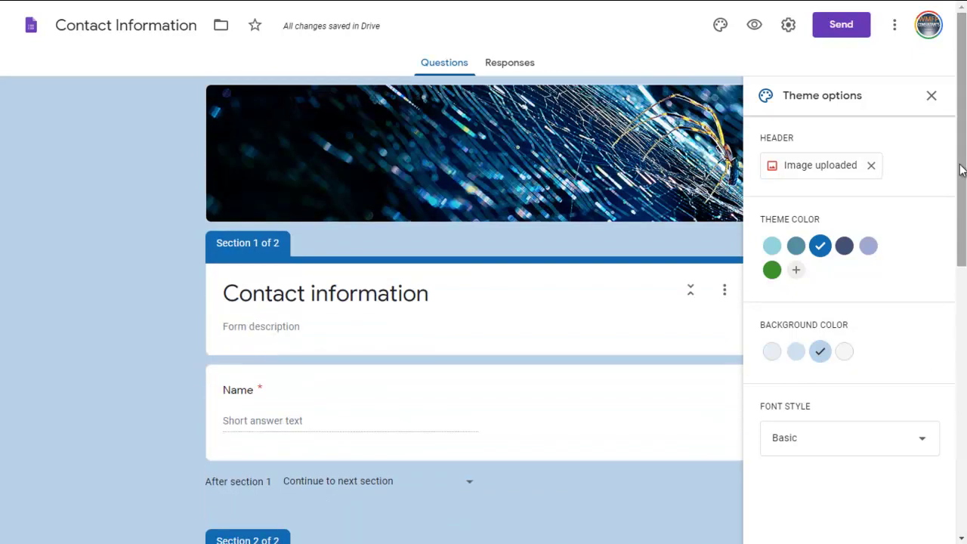
pyautogui.click(931, 96)
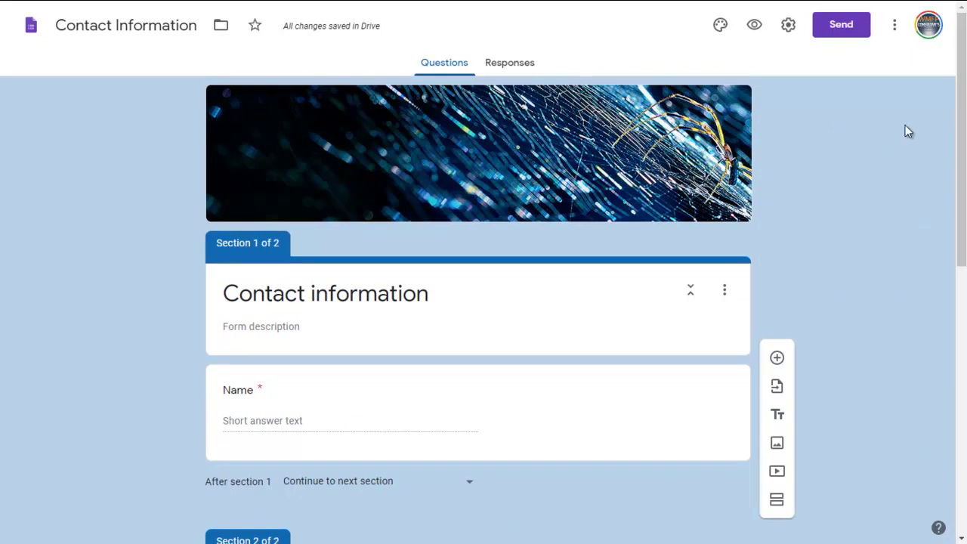
# - Retitle the section 'QR Codes Australia' and paste 'All information kept private' as its description
pyautogui.click(689, 290)
pyautogui.click(690, 290)
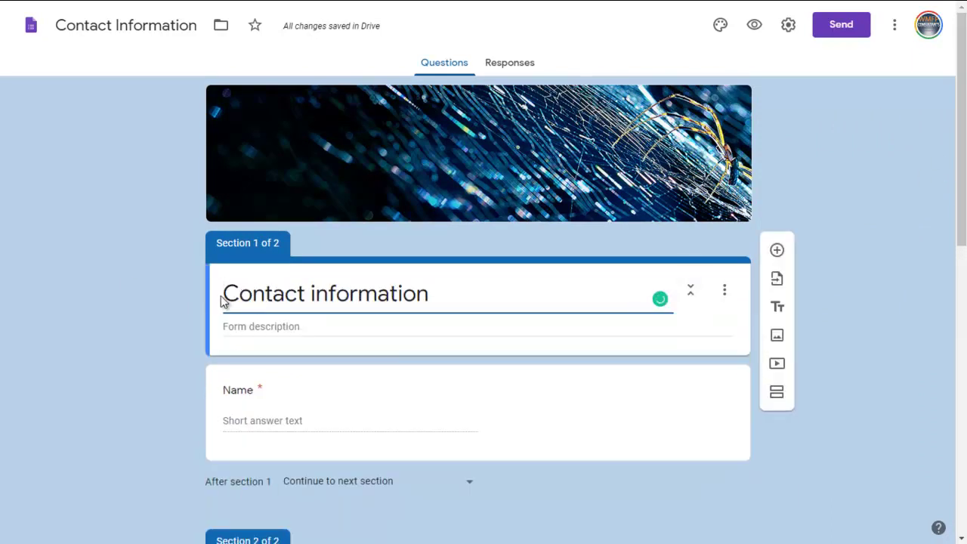
pyautogui.tripleClick(395, 289)
pyautogui.write('QR Codes Au')
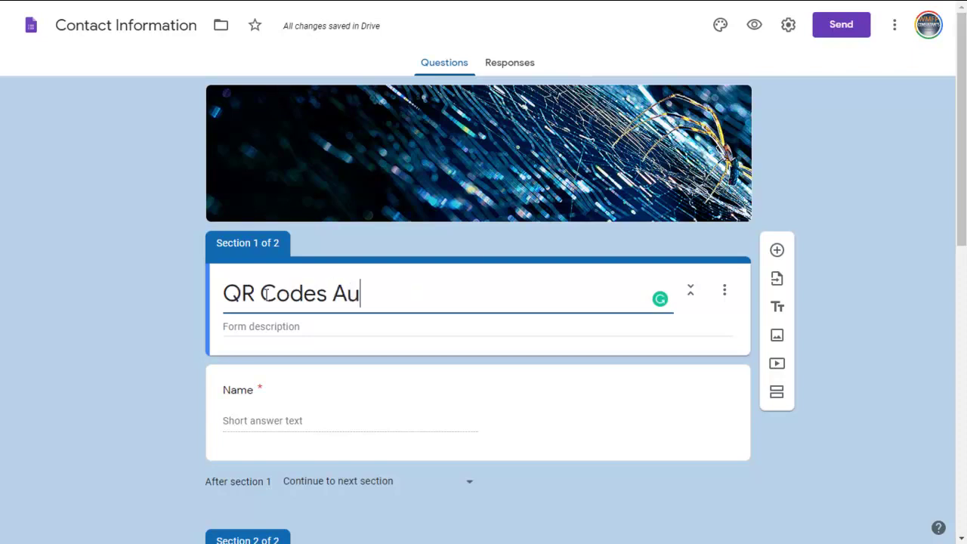
pyautogui.write('stralia')
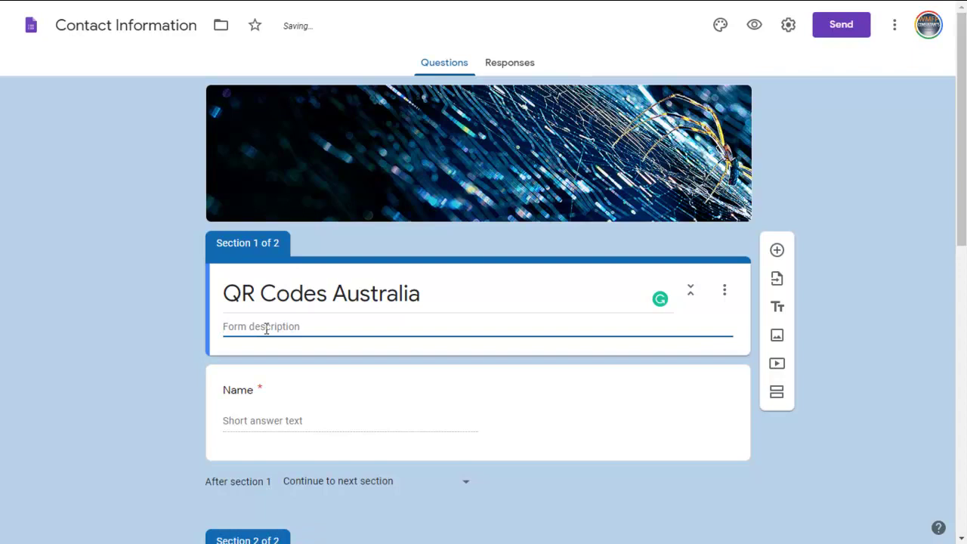
pyautogui.write('All information kept private.')
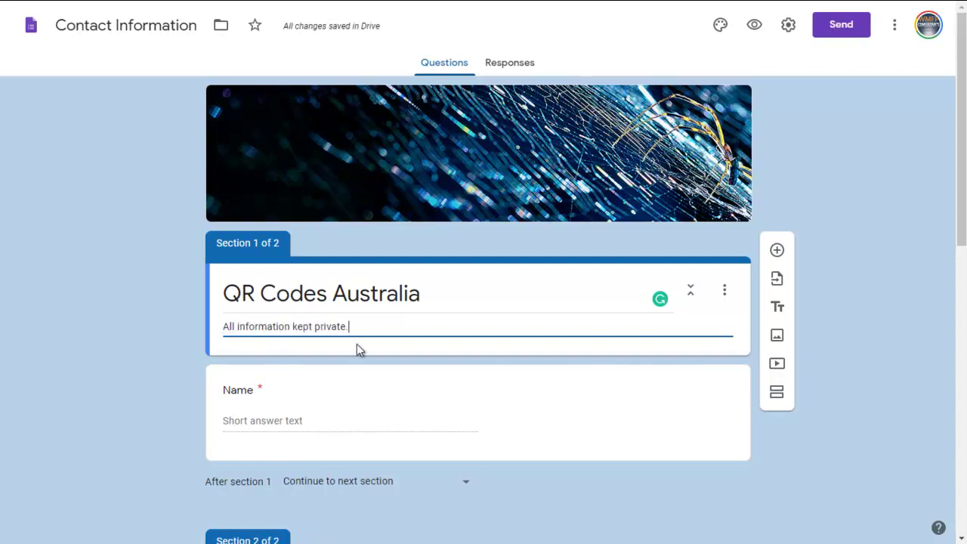
# - Open the QR Codes Australia Sign In form and shorten its share link to forms.gle
pyautogui.click(31, 29)
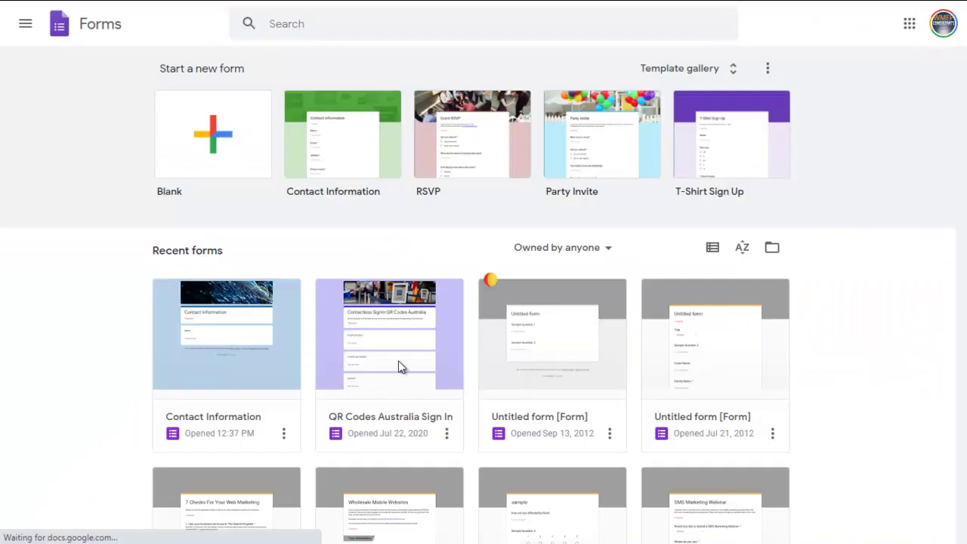
pyautogui.click(398, 360)
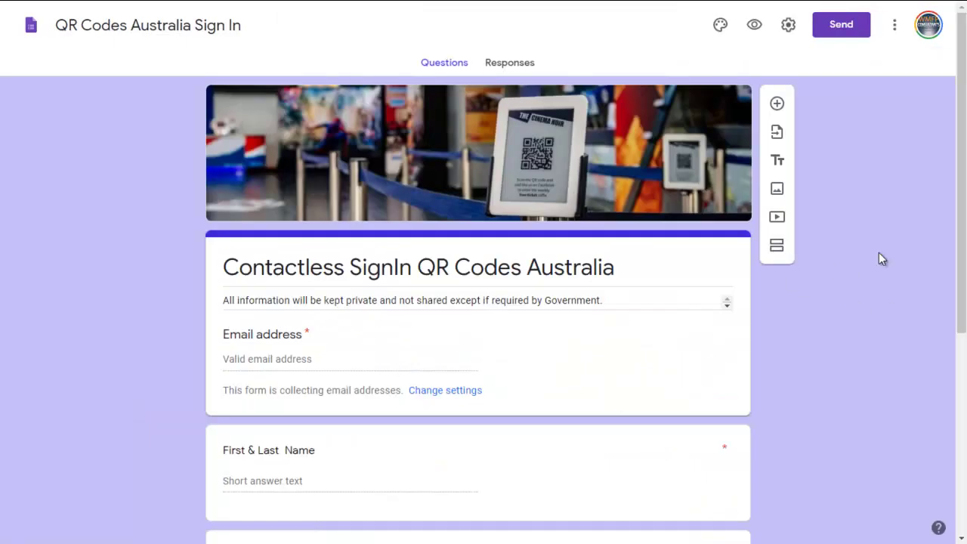
pyautogui.click(849, 26)
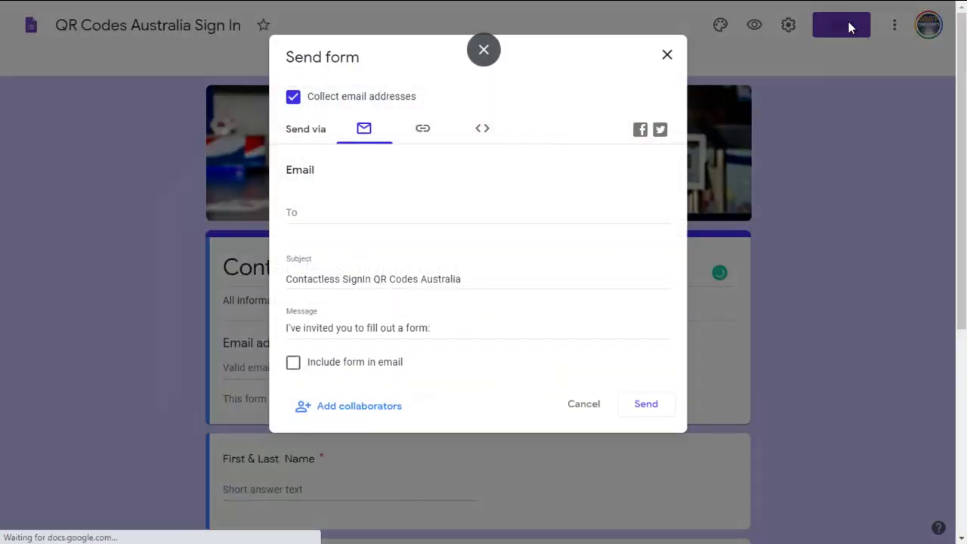
pyautogui.click(424, 131)
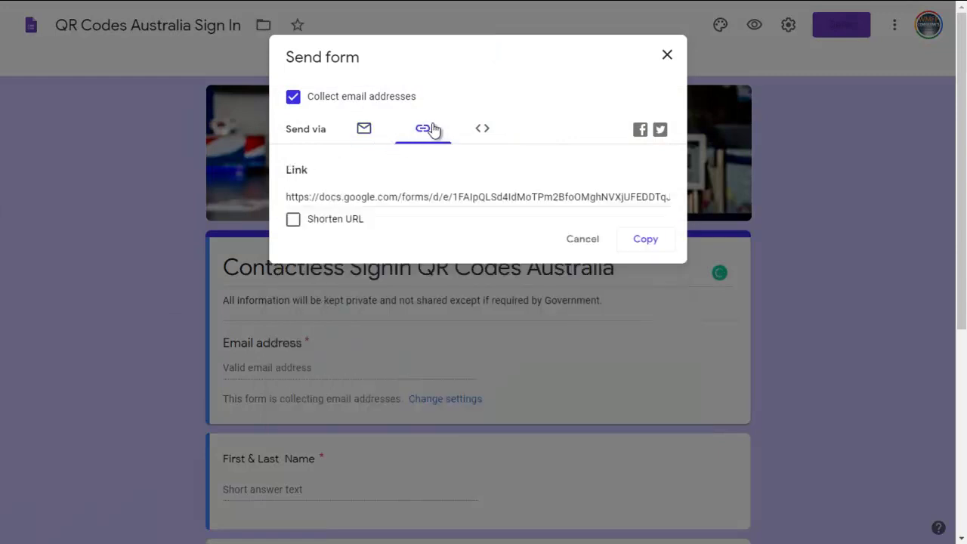
pyautogui.click(293, 219)
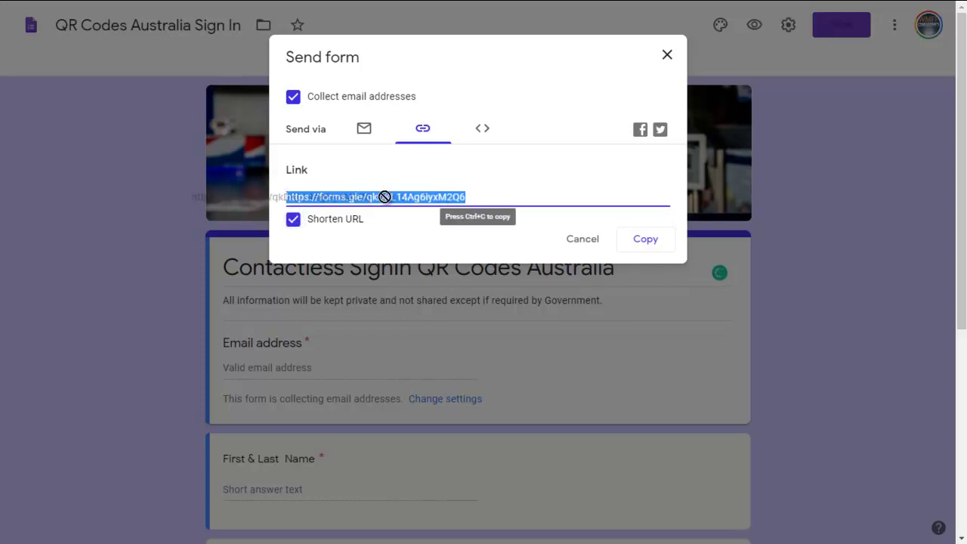
# - Review the email and embed sharing options, then close the sharing dialog
pyautogui.click(368, 135)
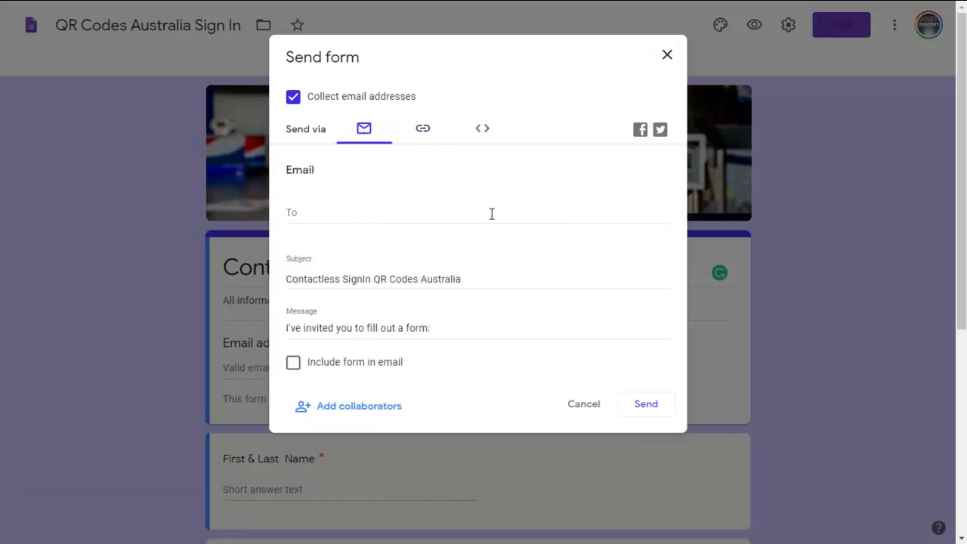
pyautogui.click(483, 141)
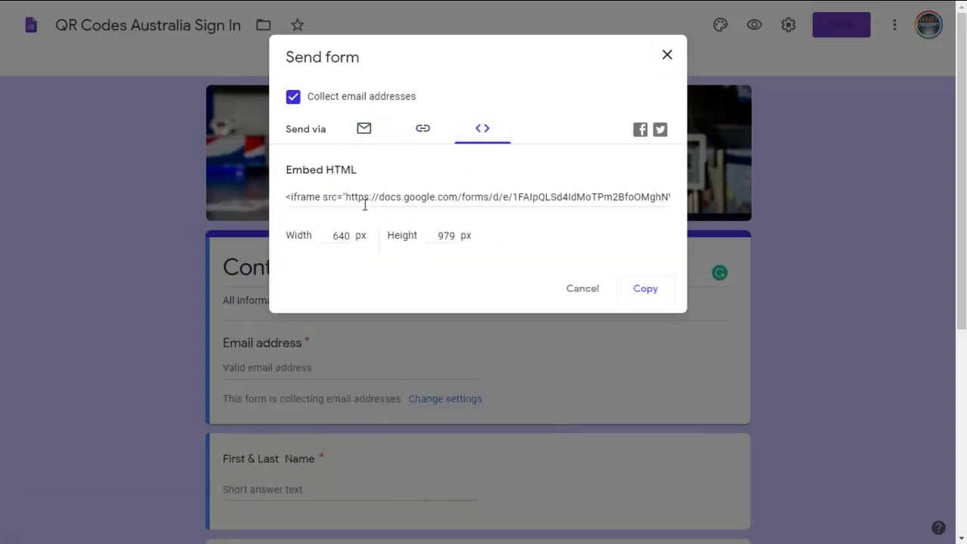
pyautogui.click(667, 55)
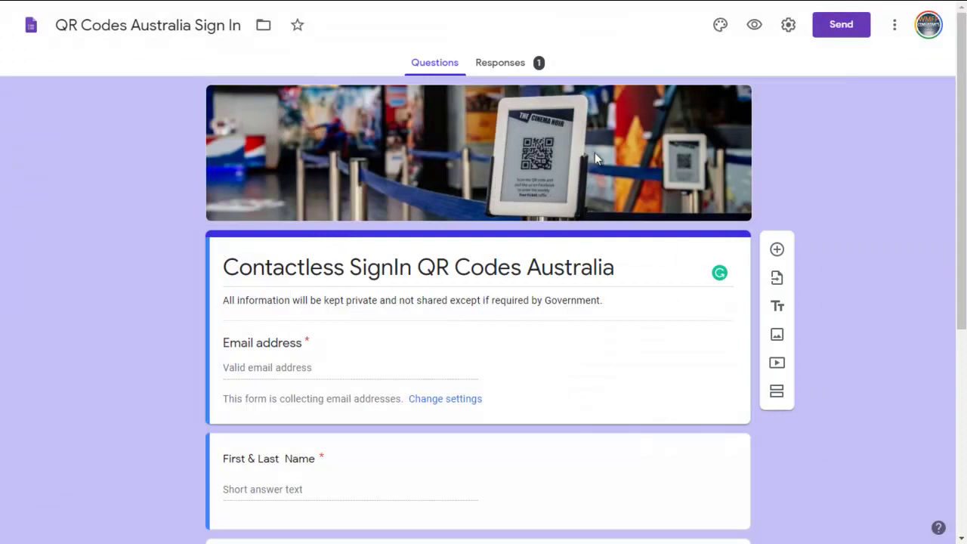
# - On the QR Codes Australia Generator page, set the code's Contents type to URL
pyautogui.moveTo(181, 10)
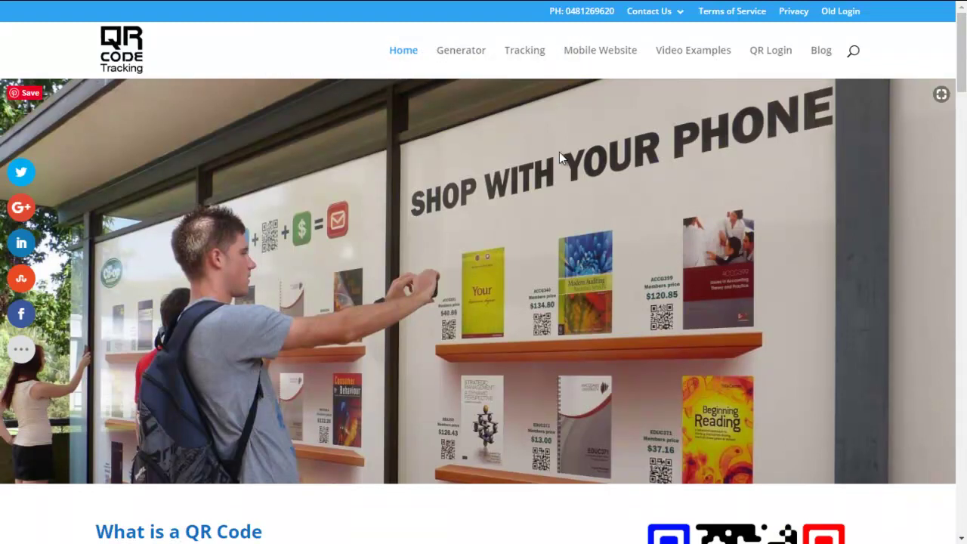
pyautogui.click(460, 53)
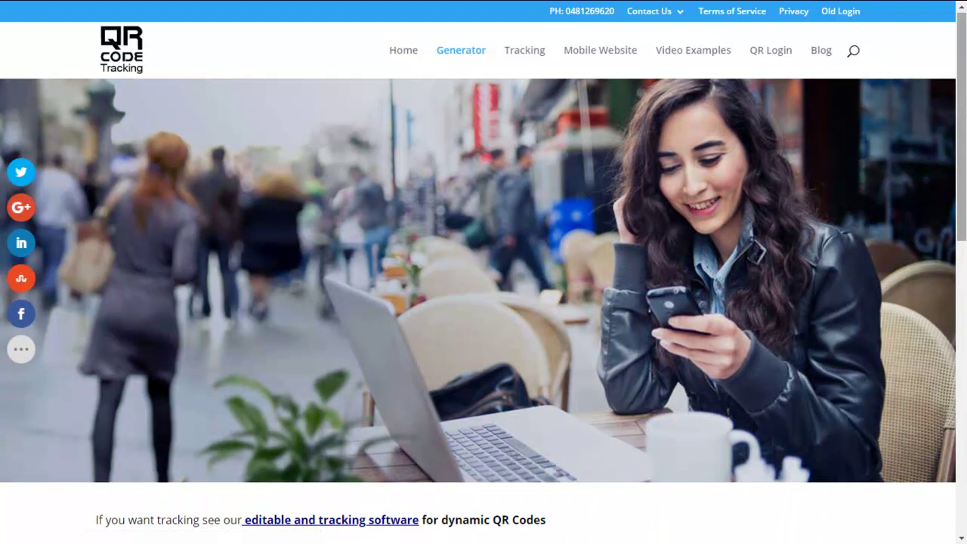
pyautogui.scroll(-5, 964, 89)
pyautogui.scroll(-3, 959, 226)
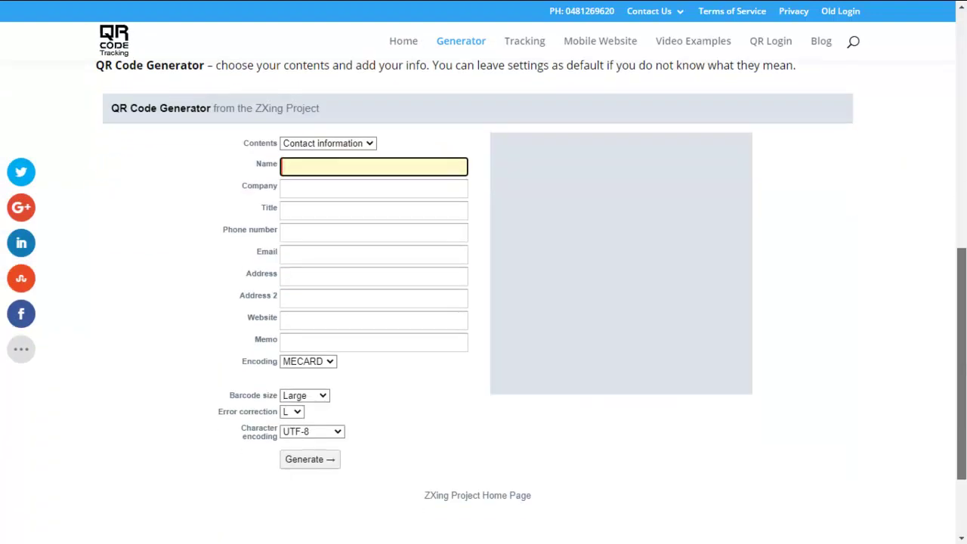
pyautogui.click(370, 144)
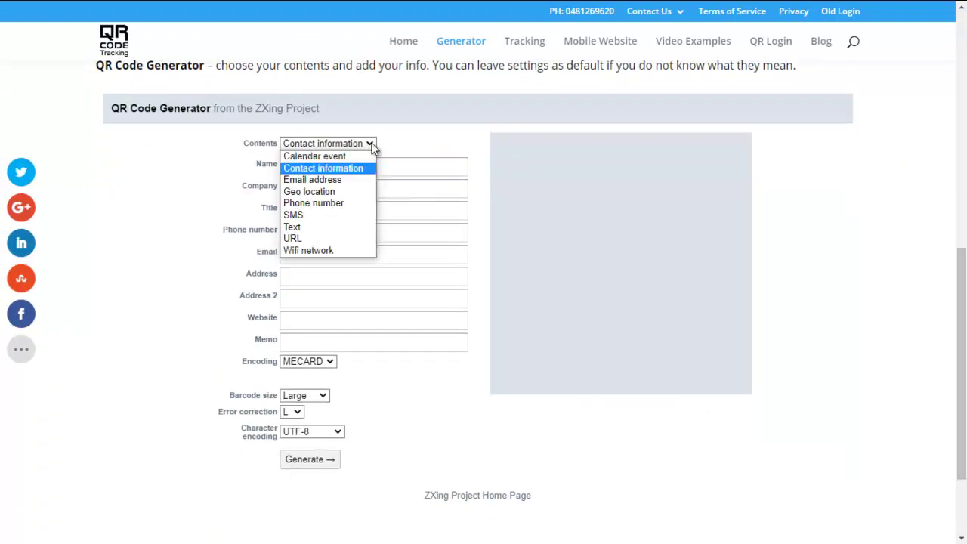
pyautogui.click(319, 239)
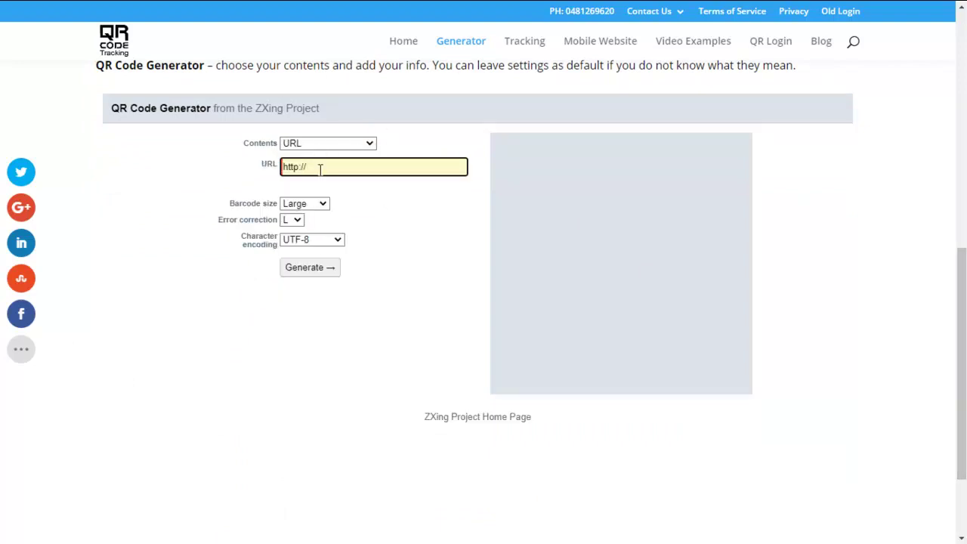
pyautogui.moveTo(319, 167); pyautogui.dragTo(270, 160)
pyautogui.hotkey('ctrl', 'v')
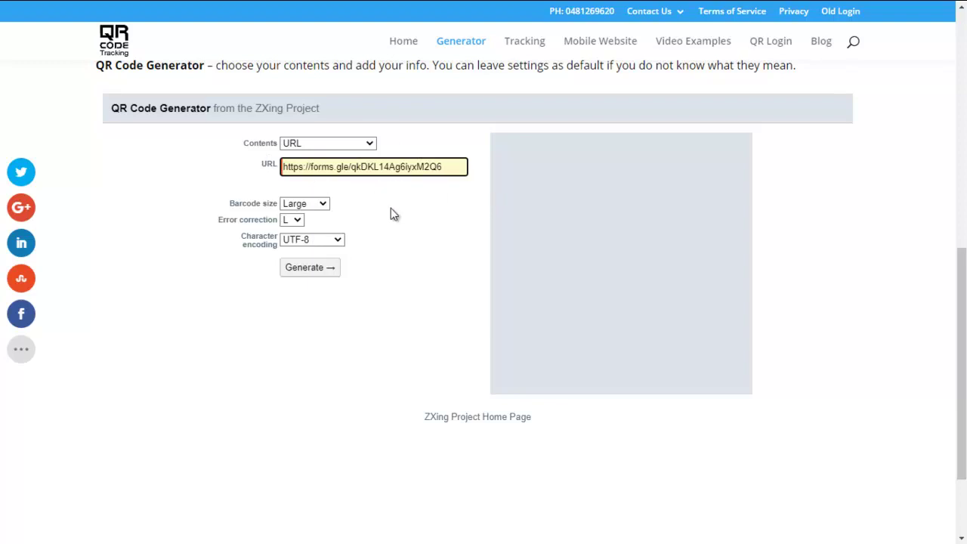
pyautogui.click(310, 268)
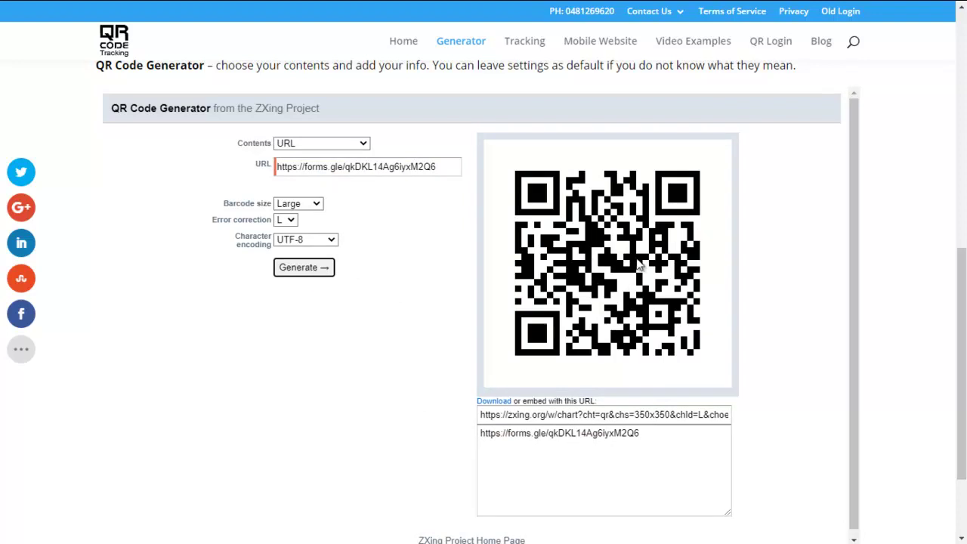
pyautogui.click(591, 254)
pyautogui.rightClick(591, 253)
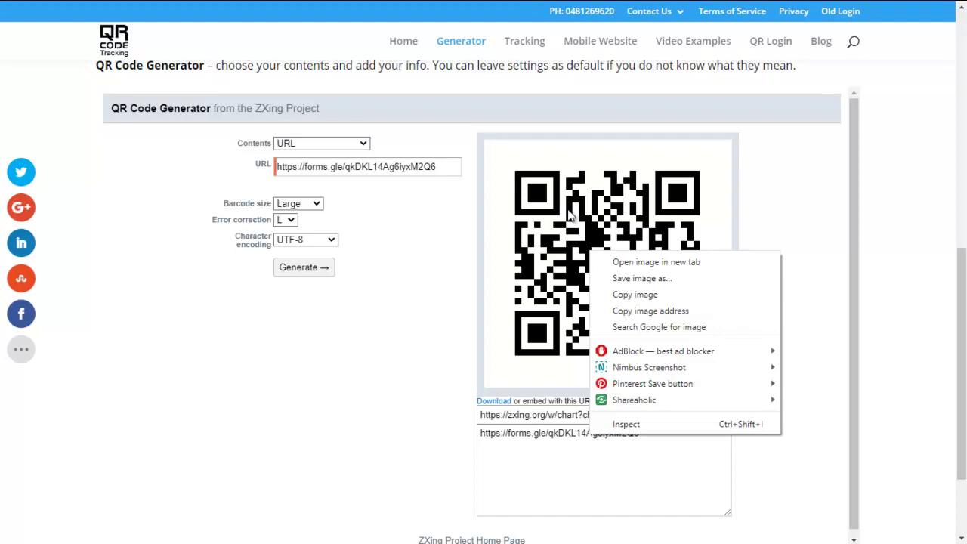
pyautogui.click(830, 368)
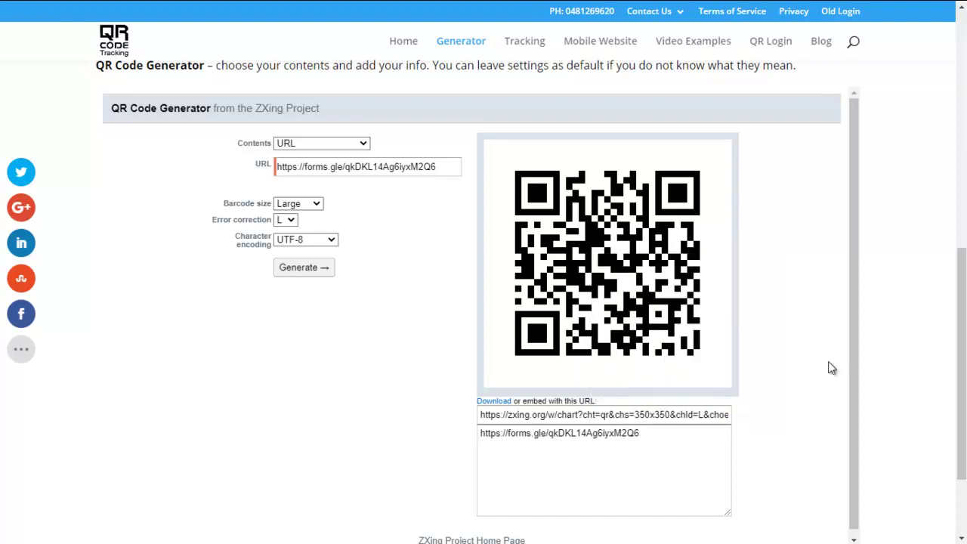